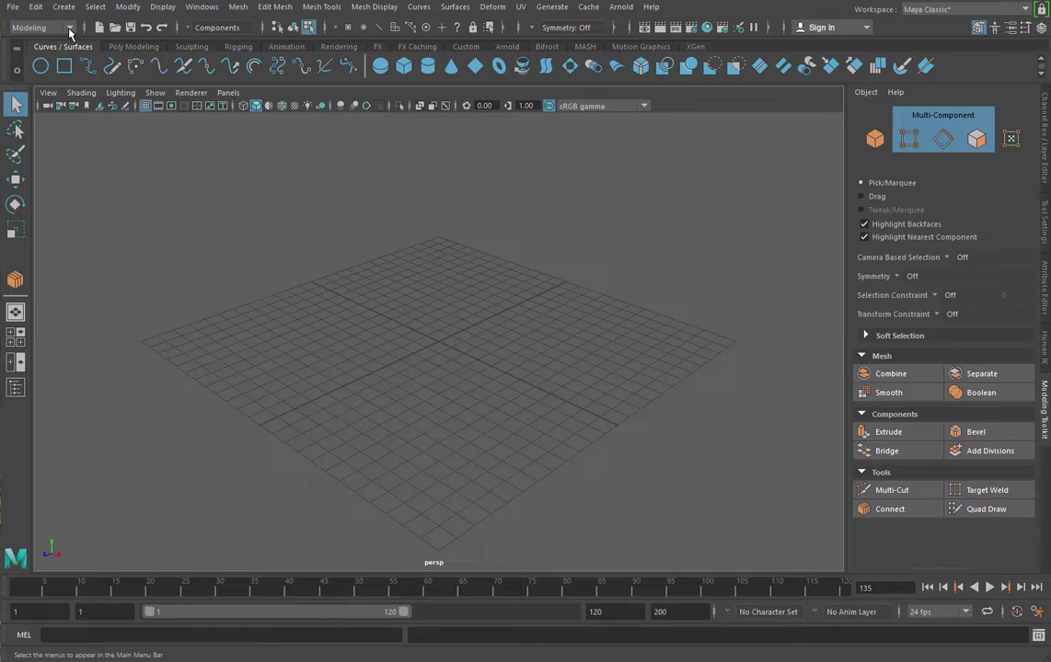
Step: Switch the menu set to Rigging and Animation to compare their menus, and return it to Modeling
left_click(70, 30)
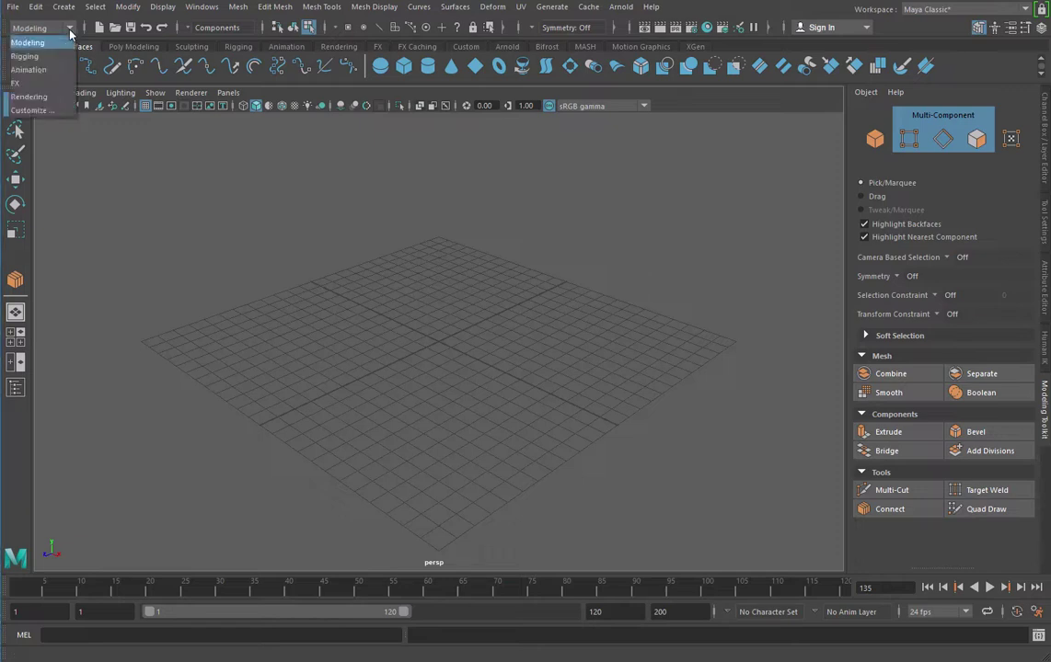
left_click(26, 56)
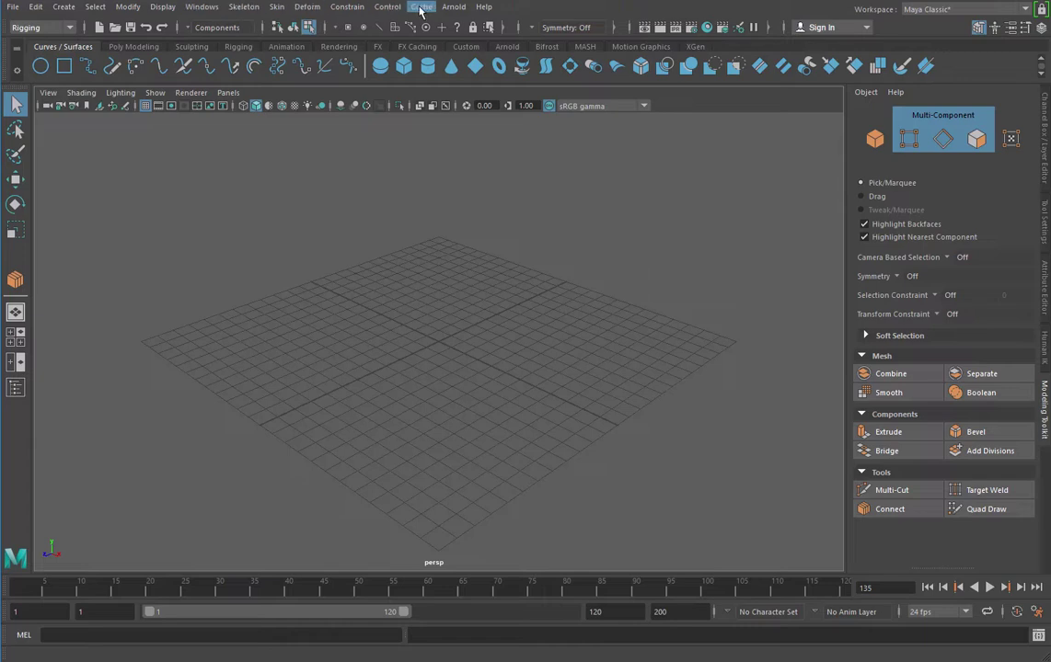
left_click(39, 27)
left_click(33, 71)
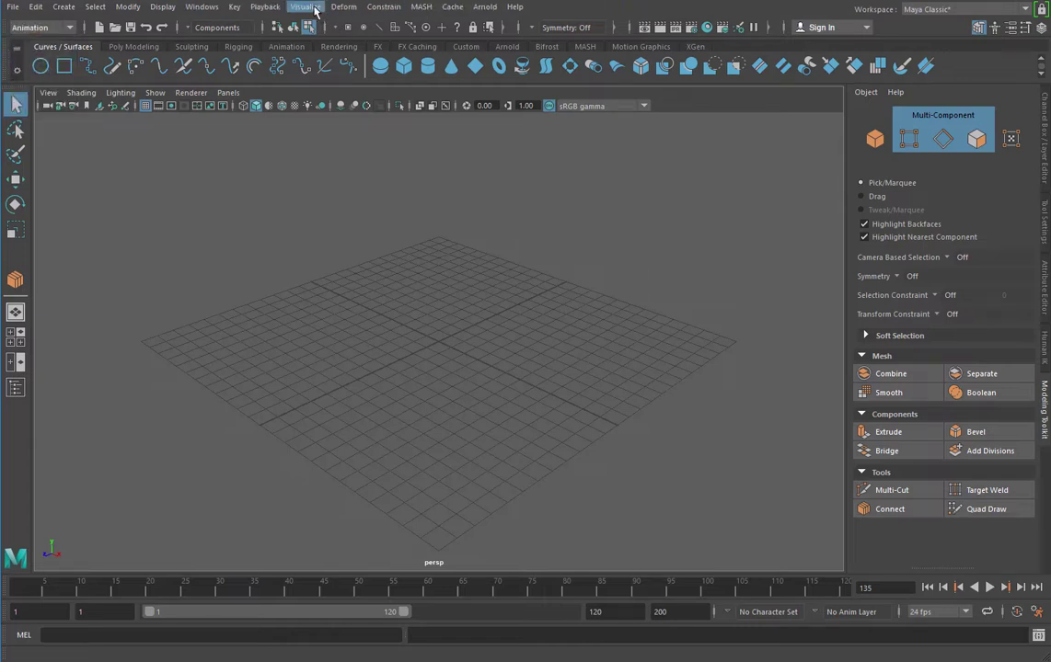
left_click(25, 29)
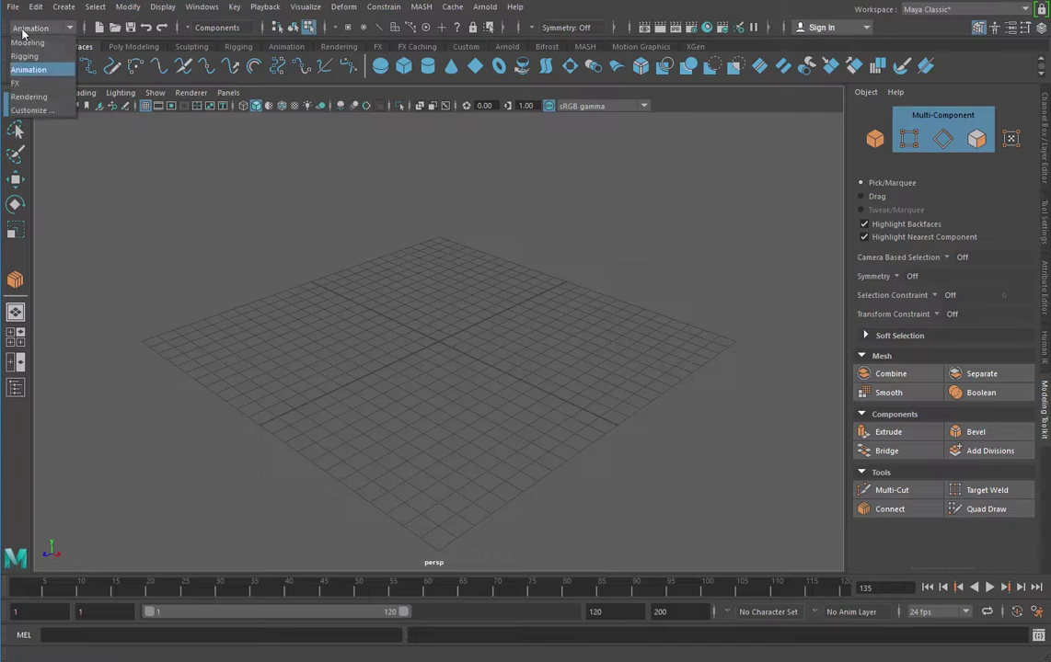
left_click(33, 44)
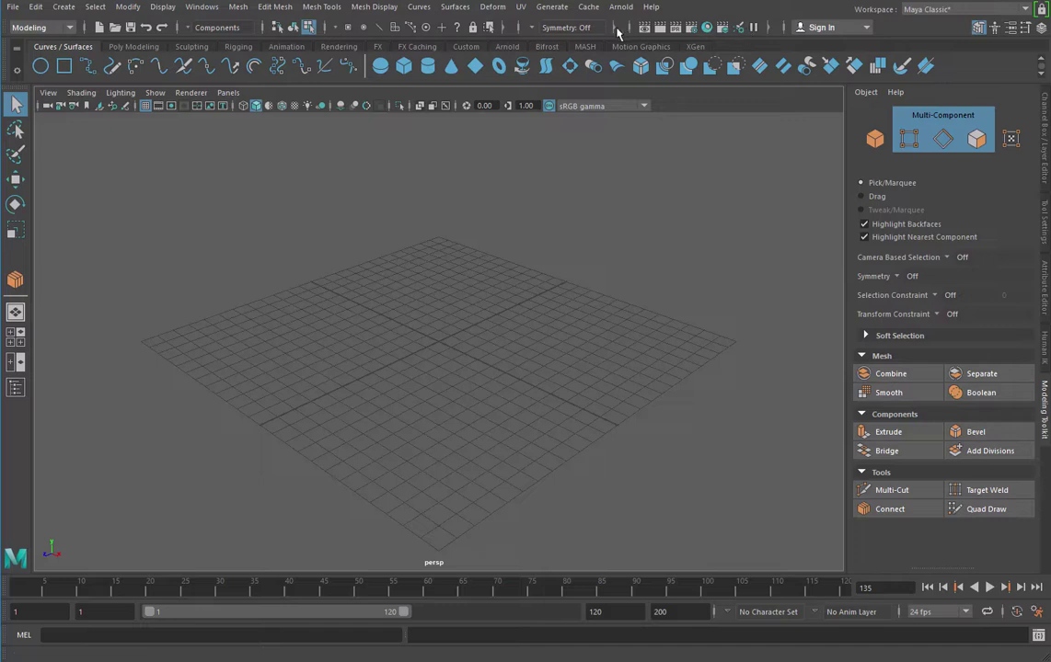
Step: Collapse the selection mode icons in the status line and expand them again
left_click(263, 27)
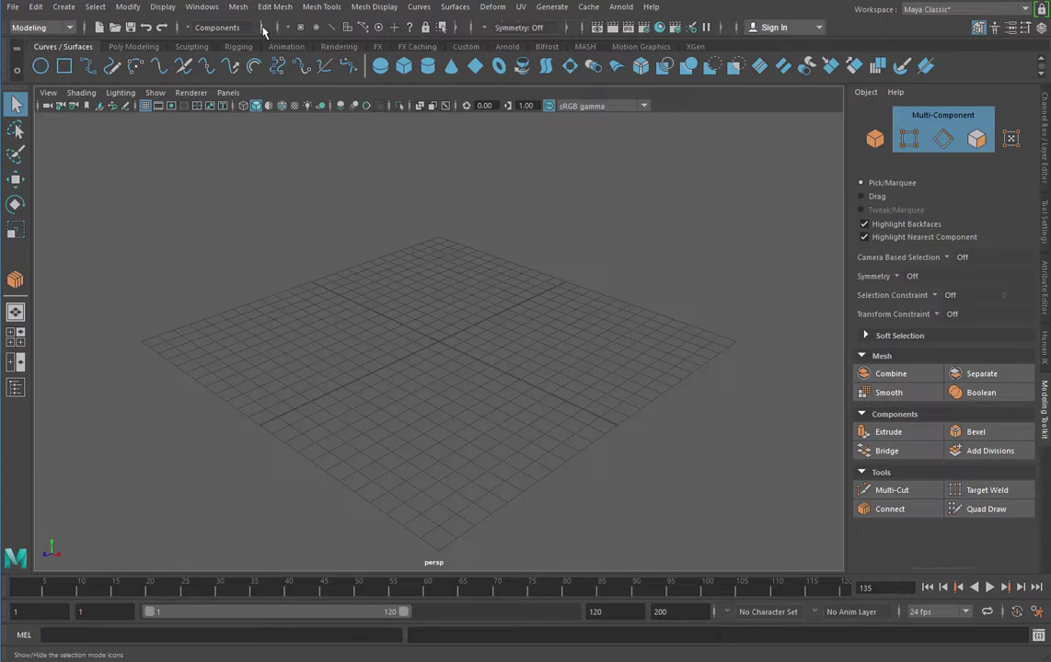
left_click(263, 28)
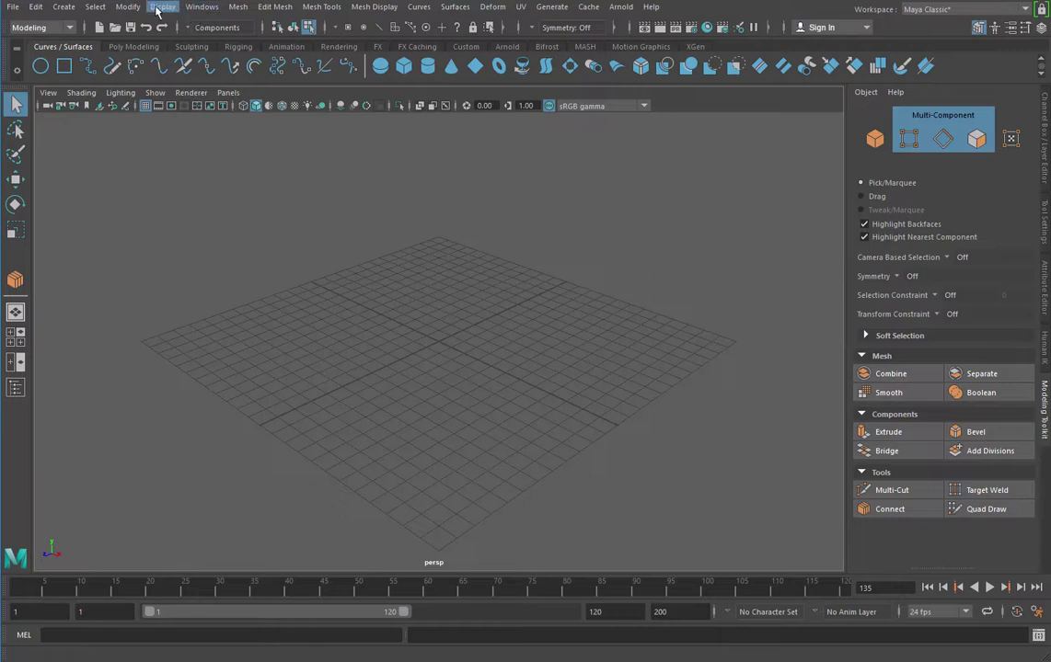
left_click(134, 9)
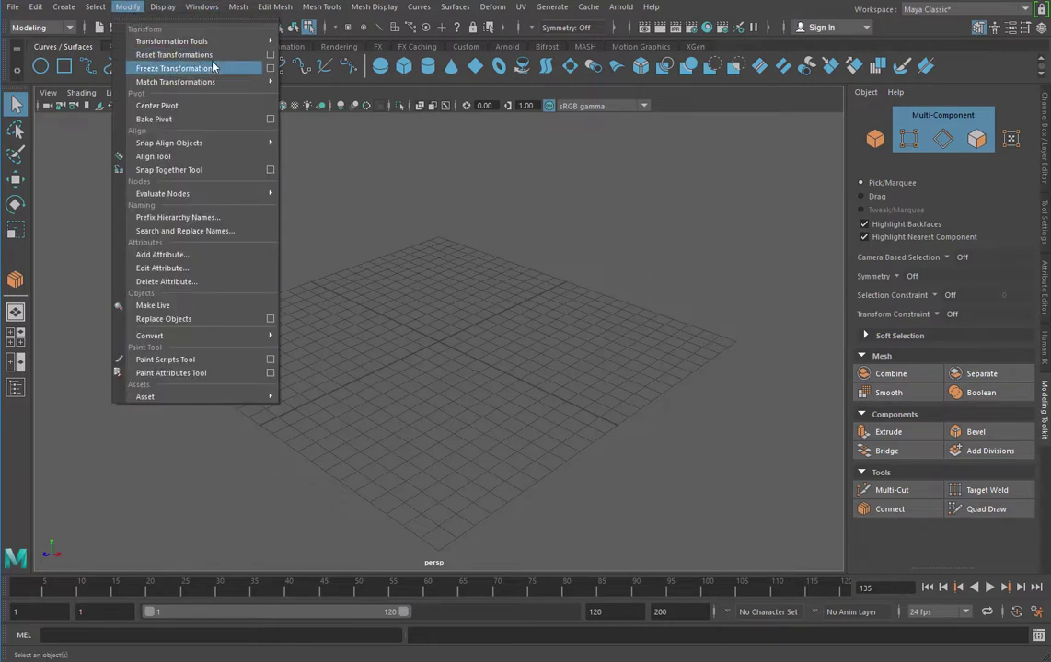
left_click(398, 221)
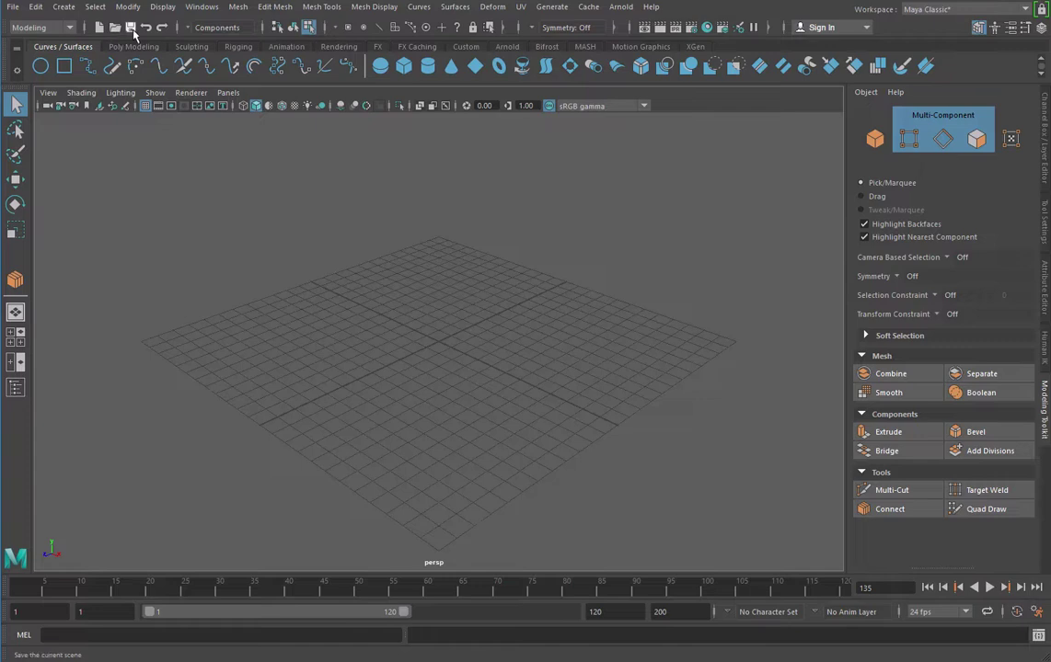
left_click(12, 7)
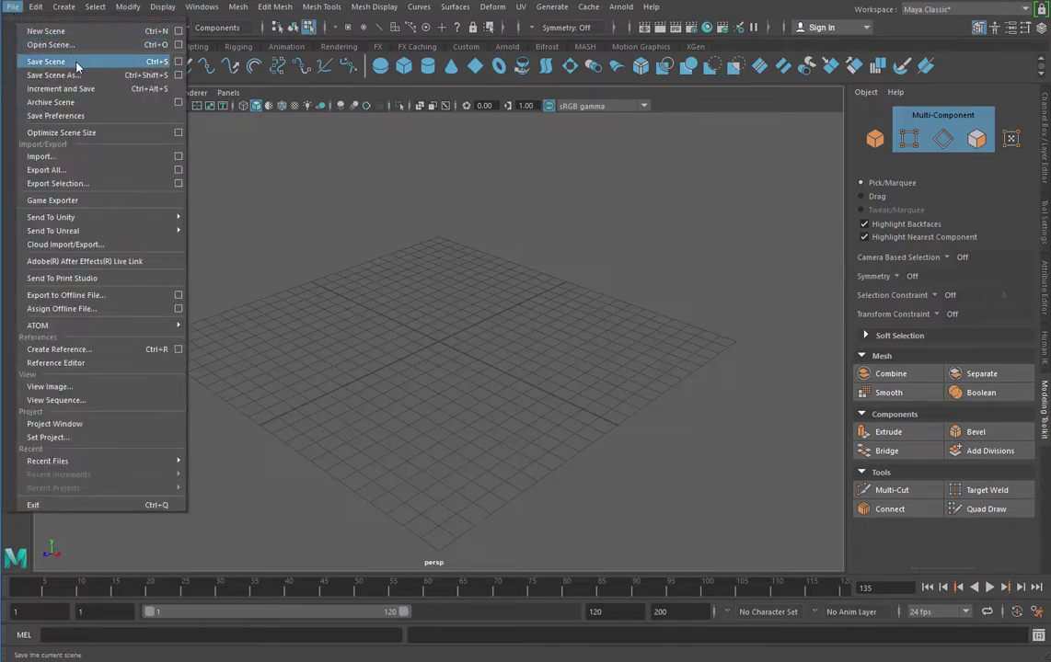
left_click(319, 200)
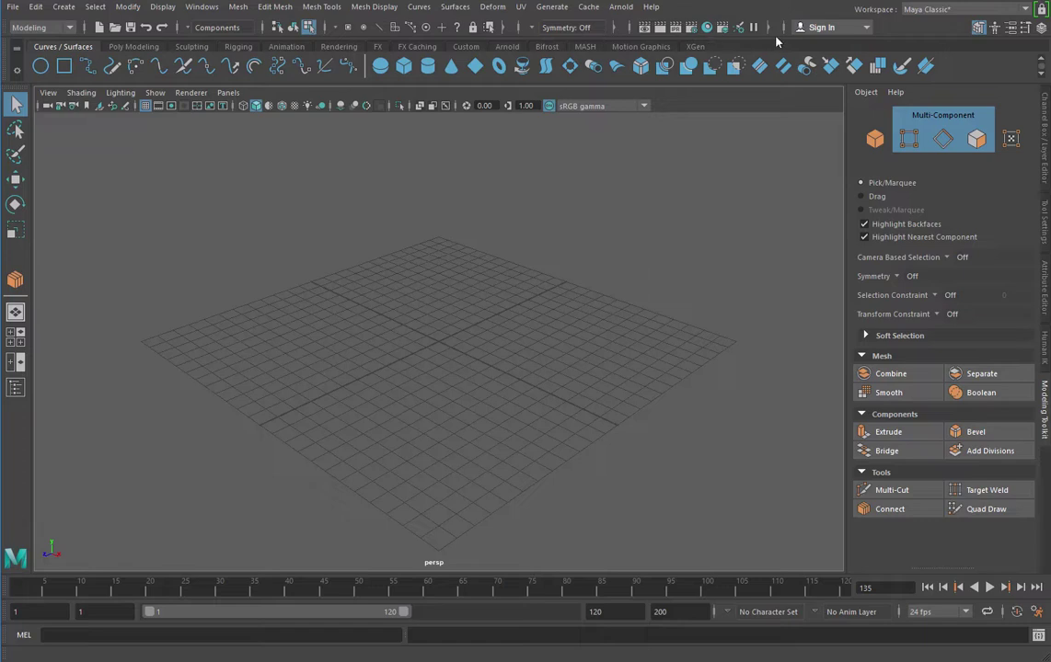
Step: Look through the Channel Box / Layer Editor, Tool Settings, Human IK and Attribute Editor, ending on the Modeling Toolkit
left_click(1041, 30)
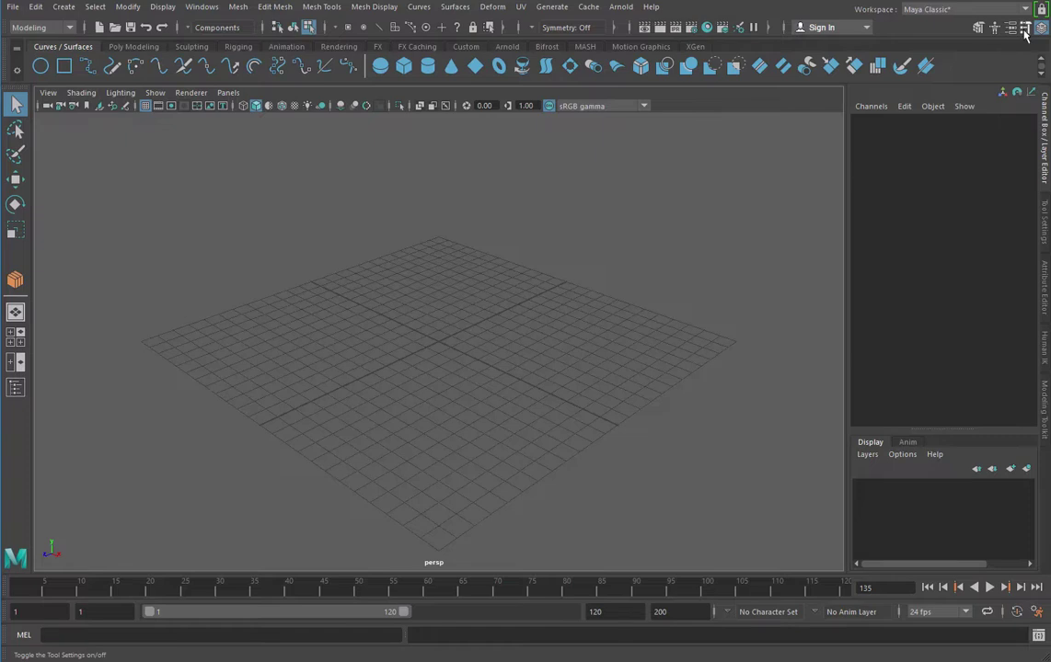
left_click(1042, 220)
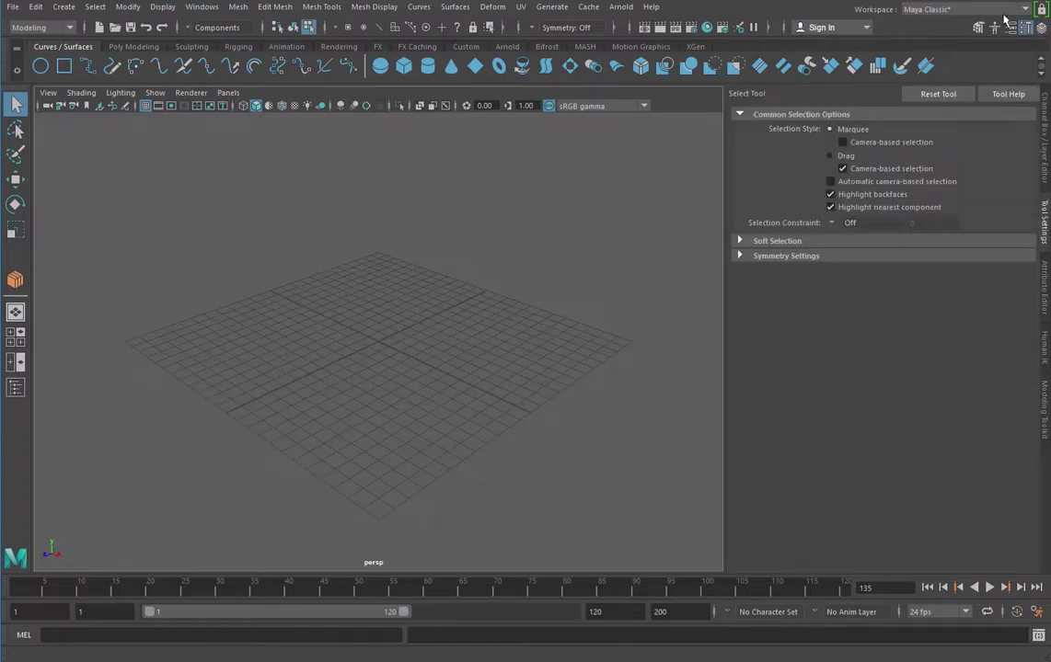
left_click(1044, 425)
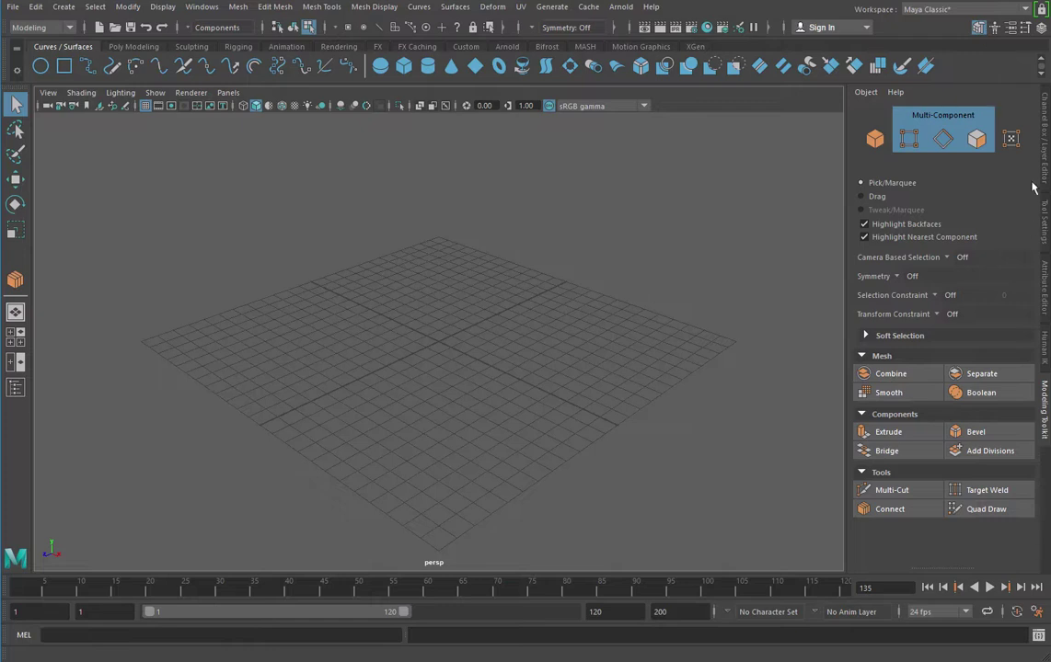
left_click(1044, 346)
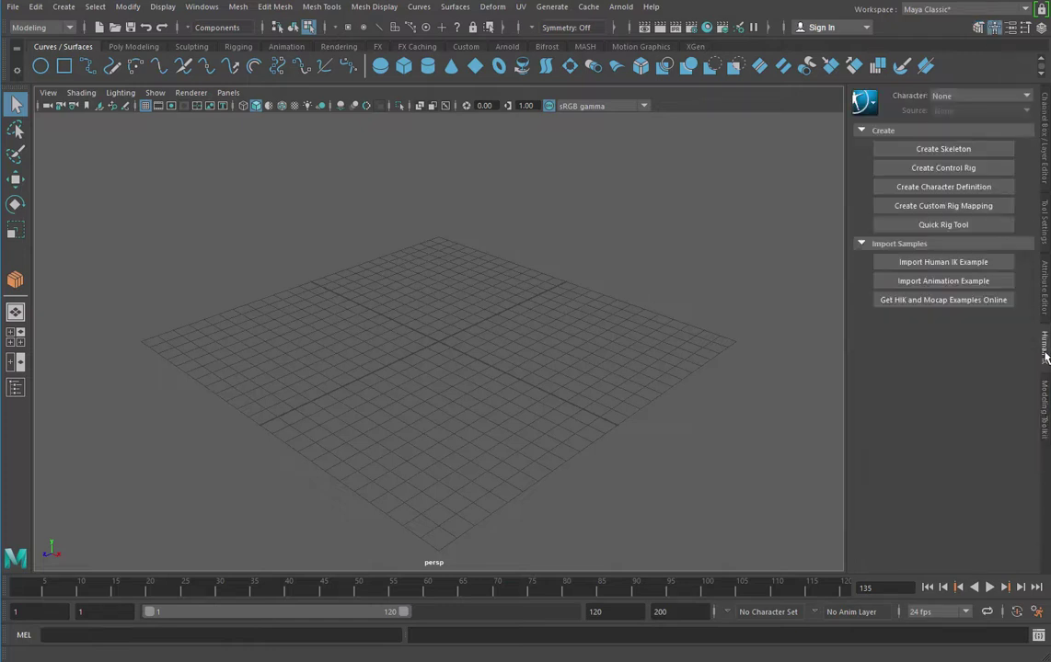
left_click(1044, 281)
left_click(1044, 221)
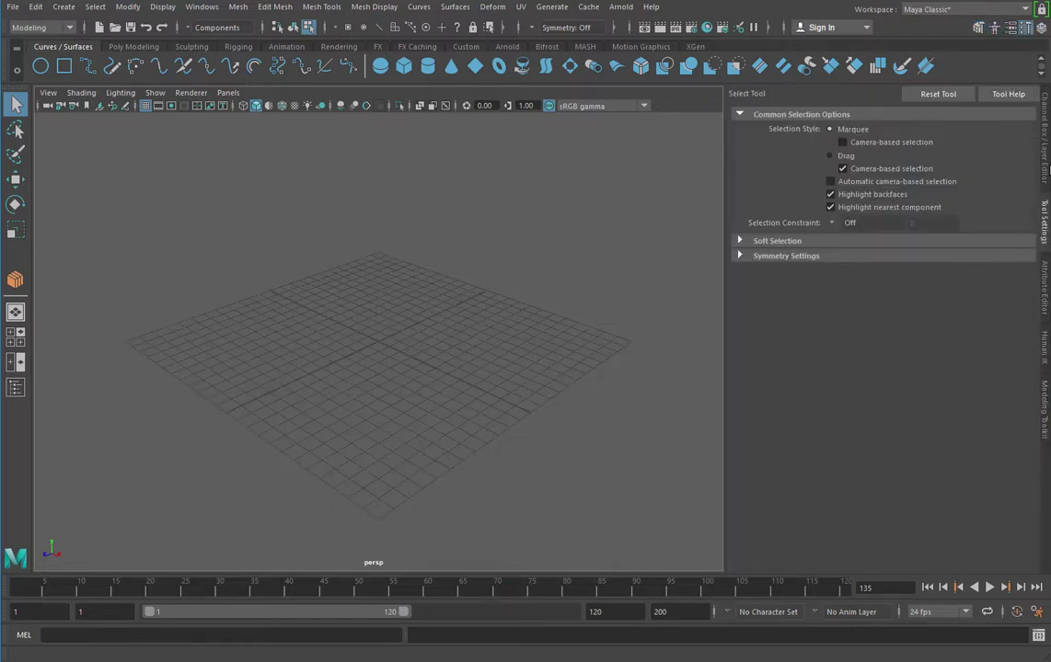
left_click(1044, 138)
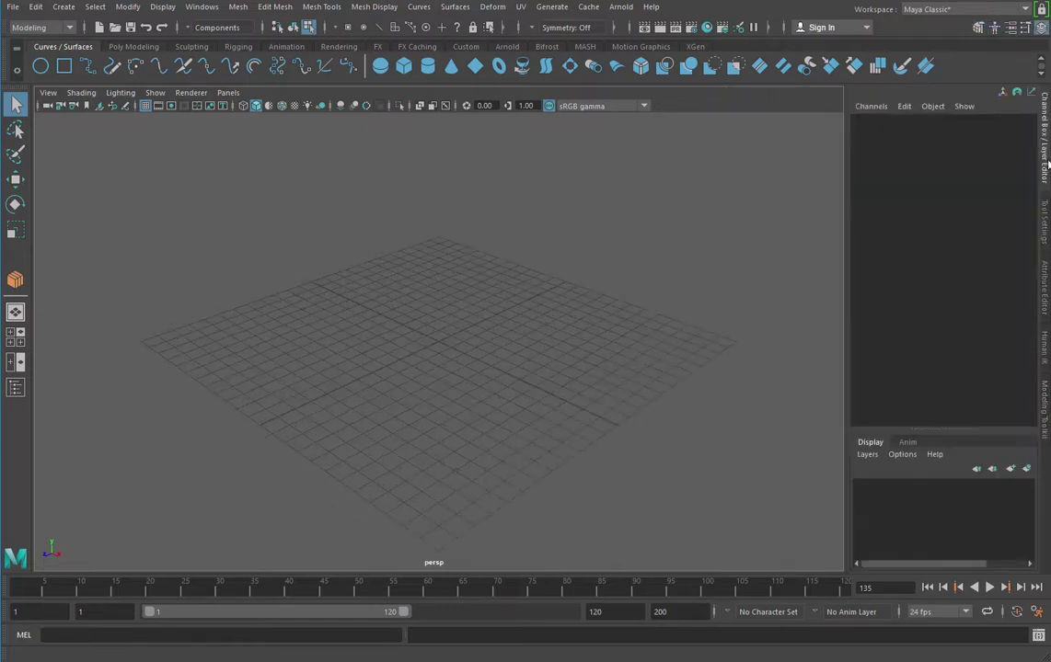
left_click(1044, 423)
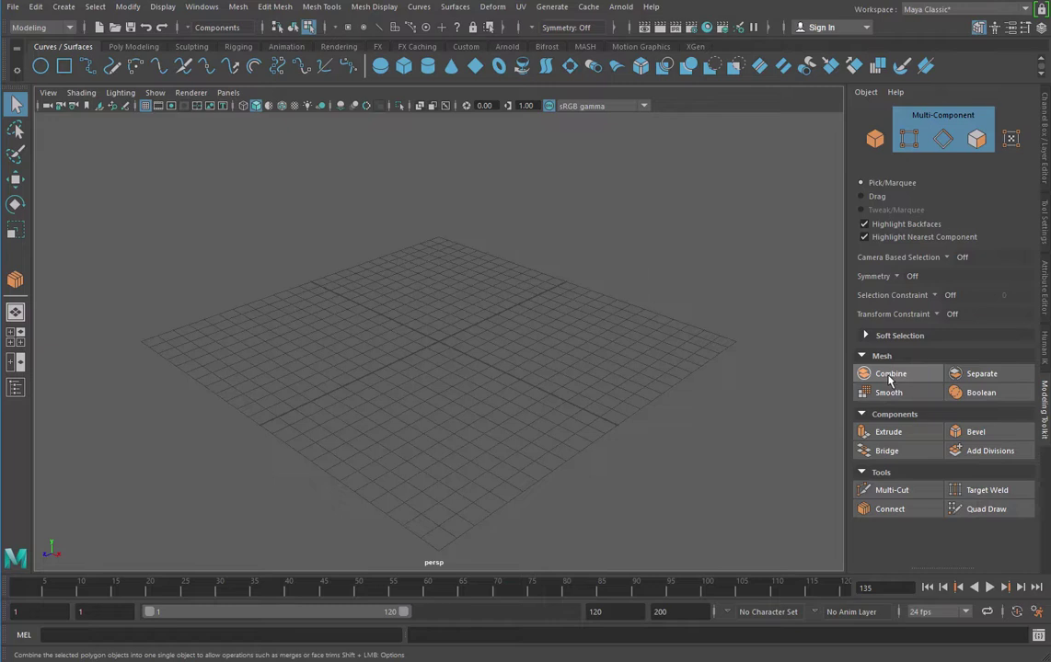
left_click(237, 8)
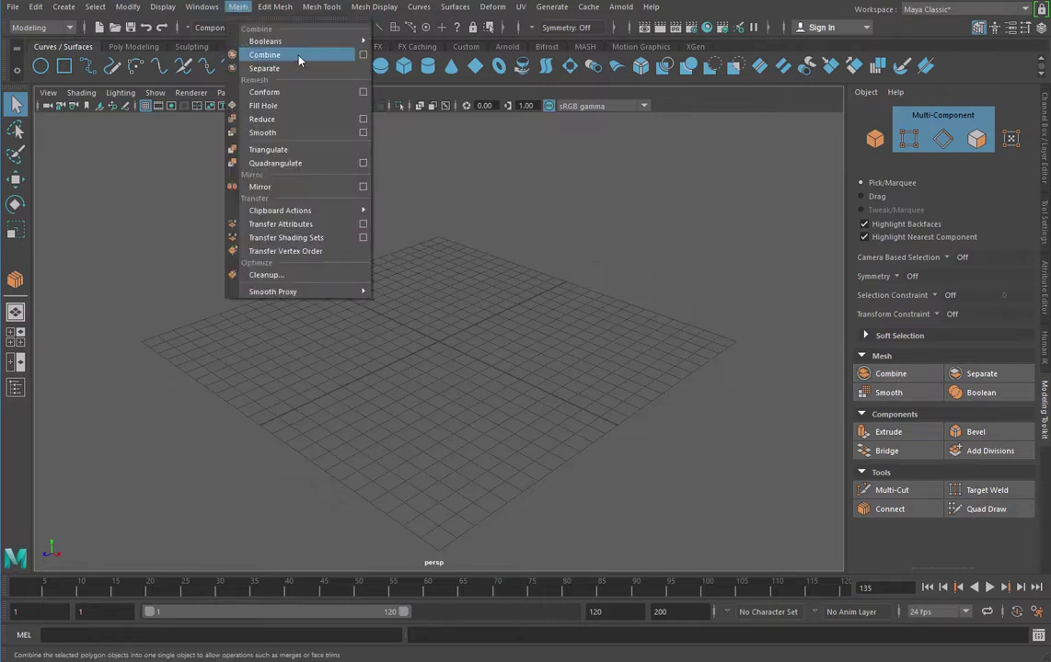
left_click(555, 423)
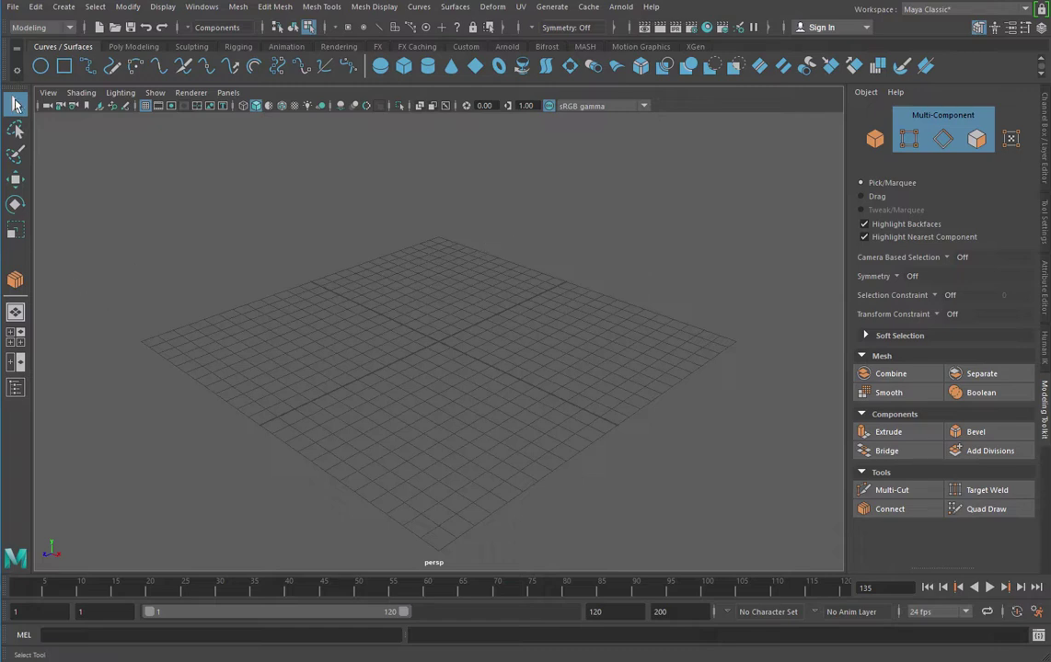
Step: Try a marquee selection with the Select Tool and a freehand selection with the Lasso Tool in the empty perspective view
left_click_drag(516, 211, 120, 534)
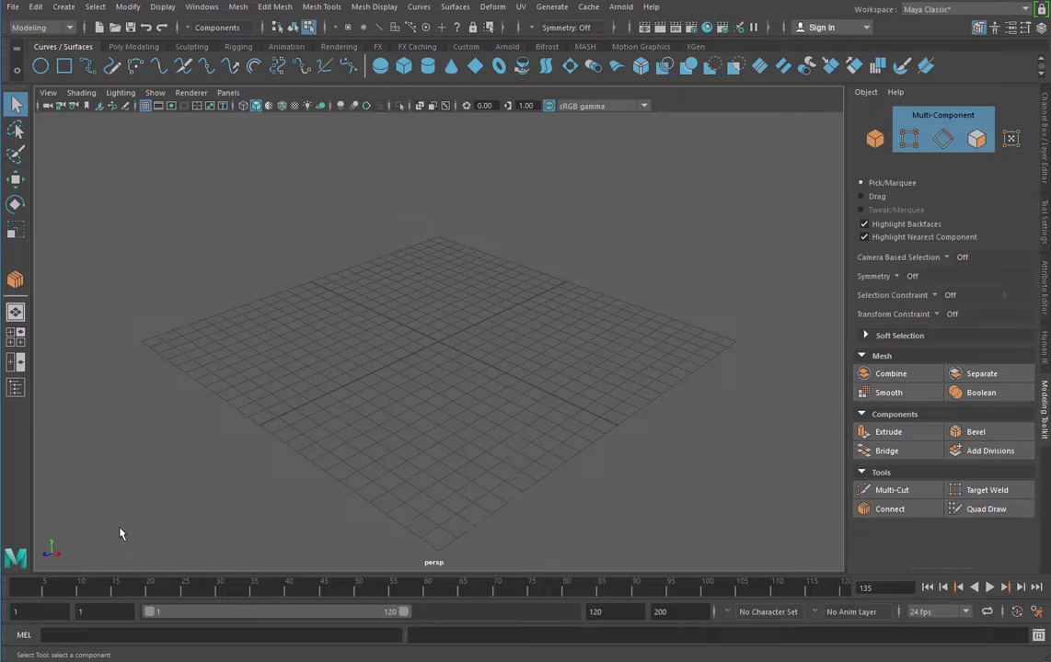
left_click(16, 130)
mouse_move(656, 214)
left_mouse_down()
mouse_move(317, 156)
mouse_move(633, 432)
mouse_move(637, 198)
left_mouse_up()
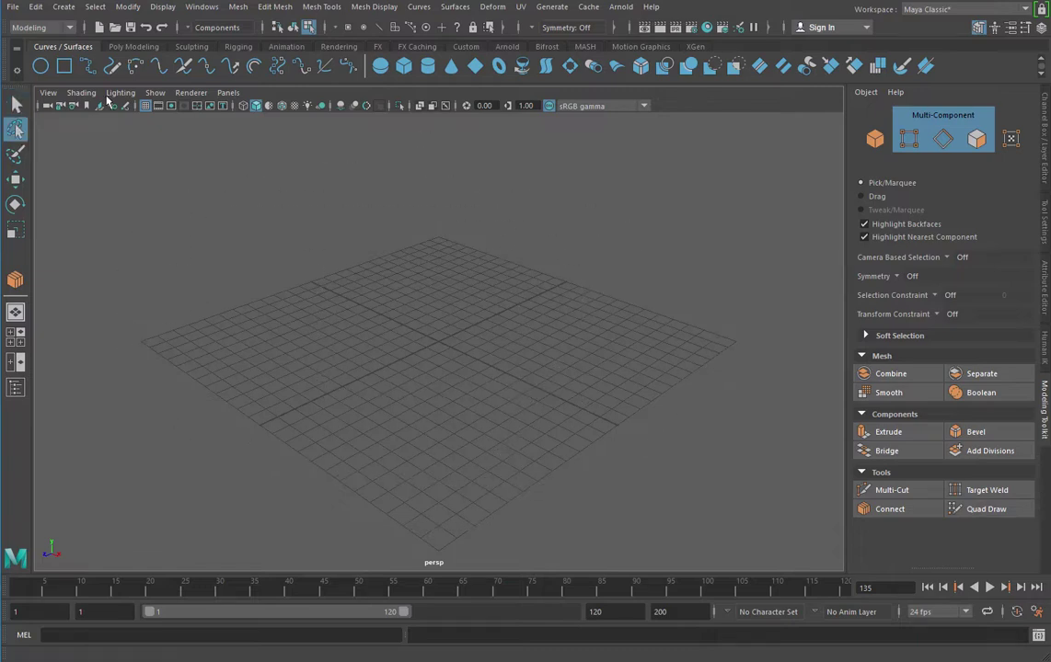
Step: Cycle through the Move and Rotate tools and leave the Scale Tool active
left_click(16, 179)
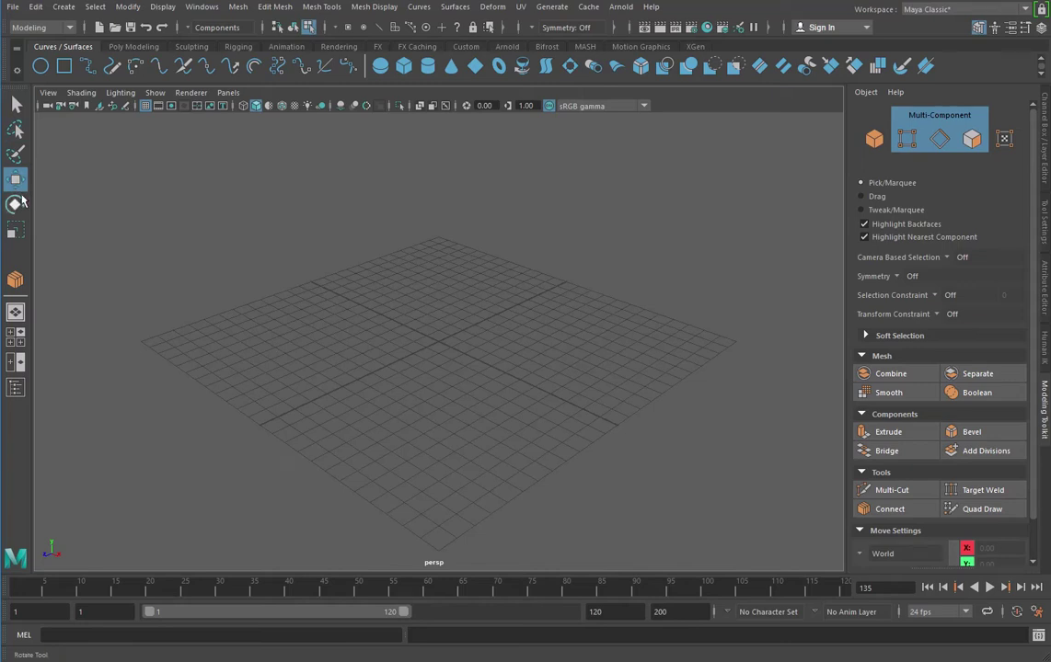
left_click(17, 204)
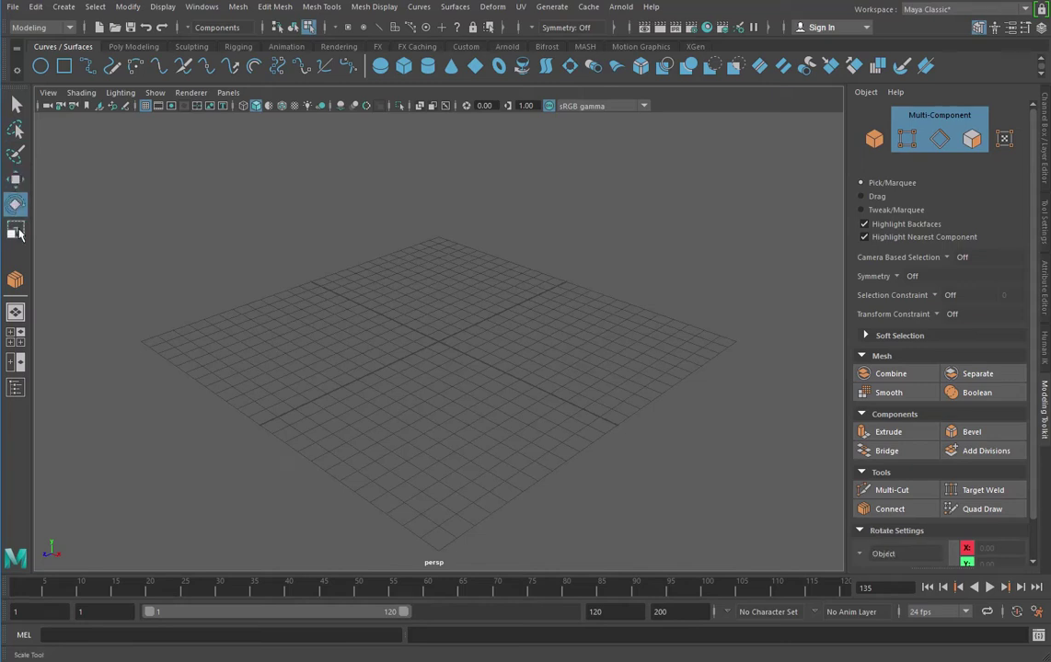
left_click(16, 179)
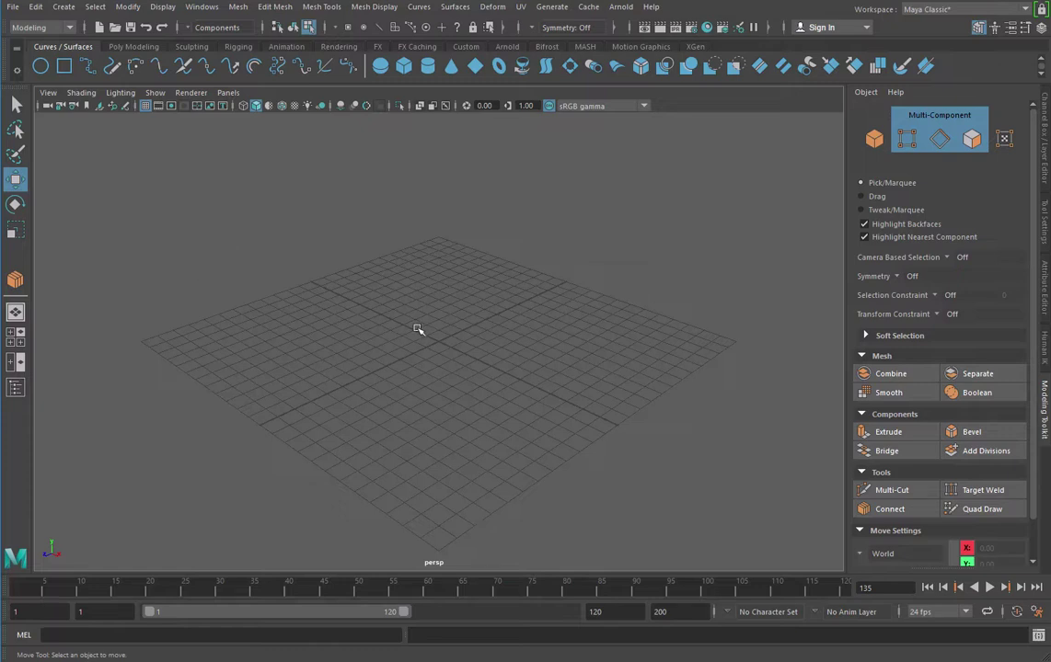
left_click(17, 205)
left_click(21, 231)
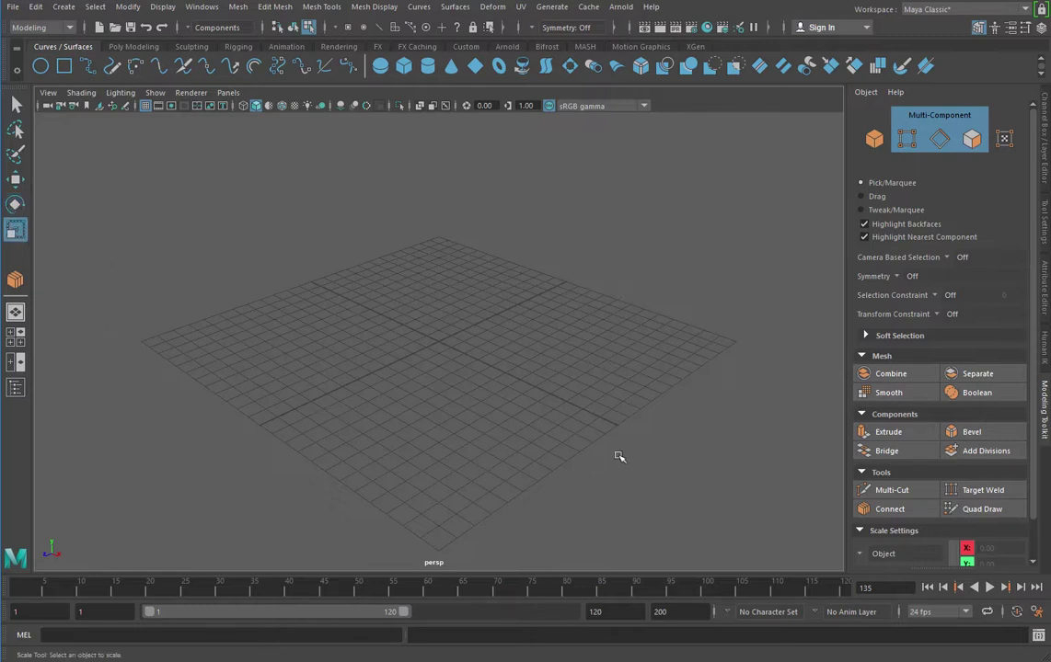
Step: Show the four-view layout with top, perspective, front and side views, and return to the single perspective view
left_click(18, 339)
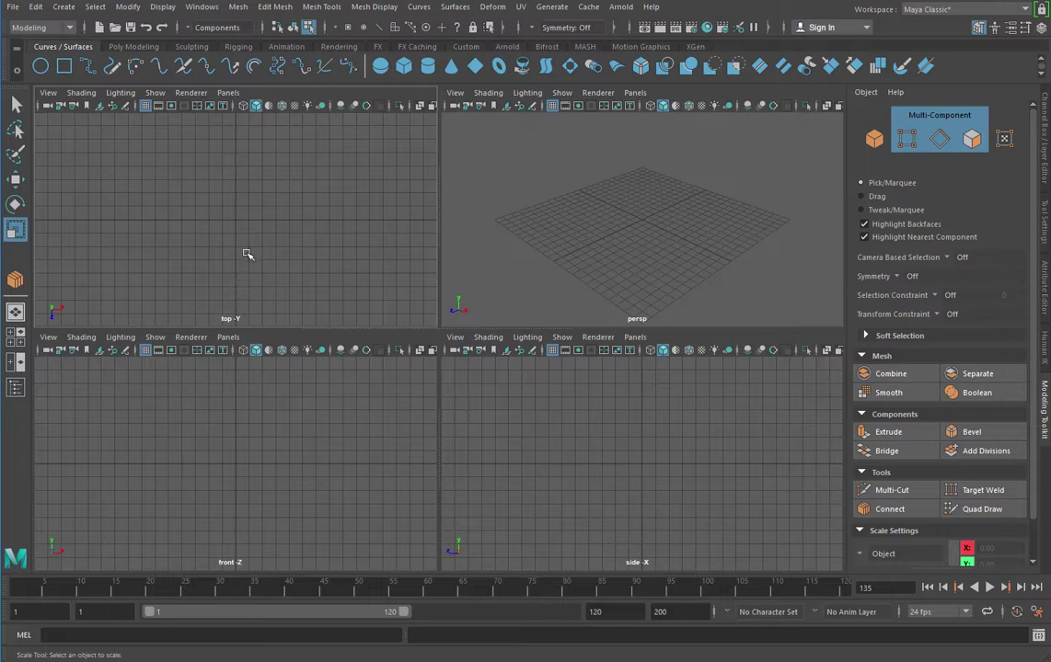
left_click(15, 311)
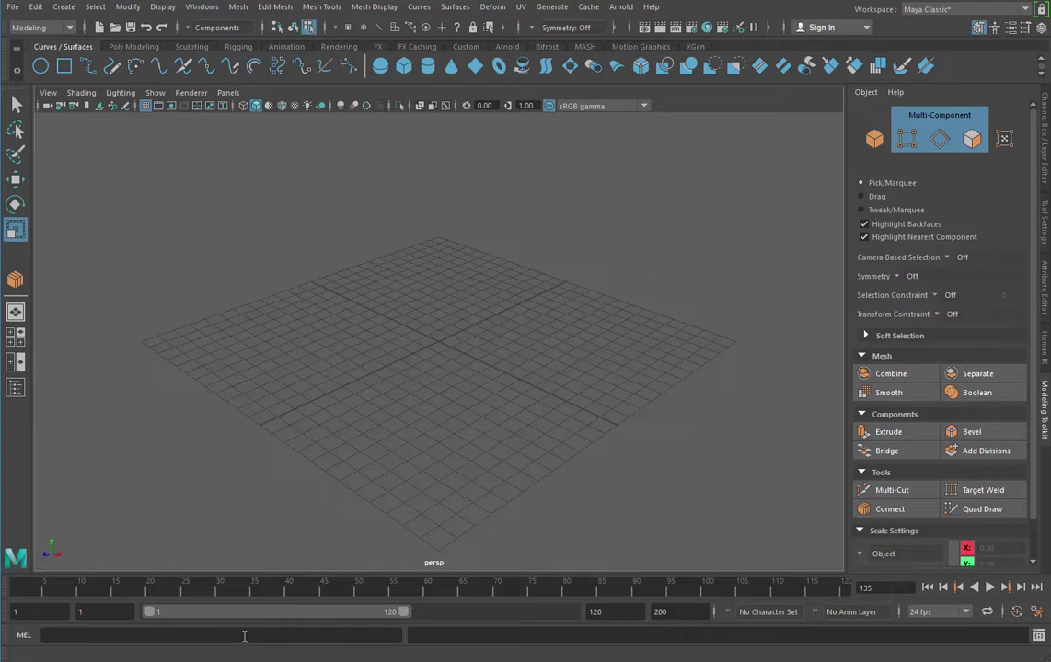
Step: Shift the playback range to 27–146 and back to 1–120, and scrub the current time to frame 92
left_click_drag(262, 615, 320, 628)
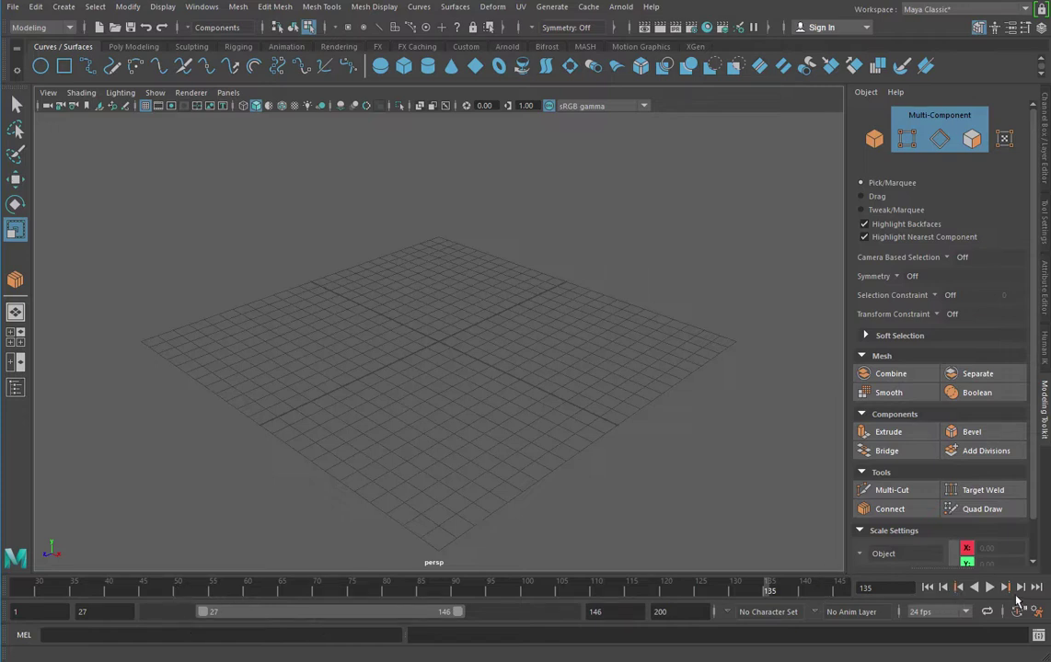
left_click_drag(215, 585, 469, 591)
left_click_drag(409, 619, 318, 614)
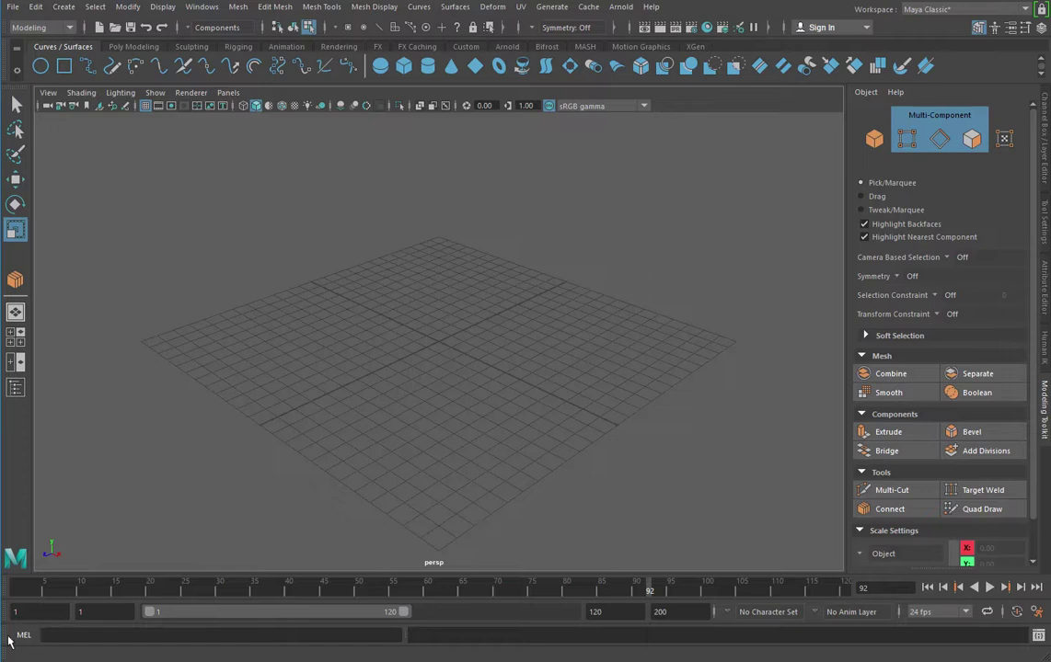
Step: Switch the command line from MEL to Python and focus its result field
left_click(69, 636)
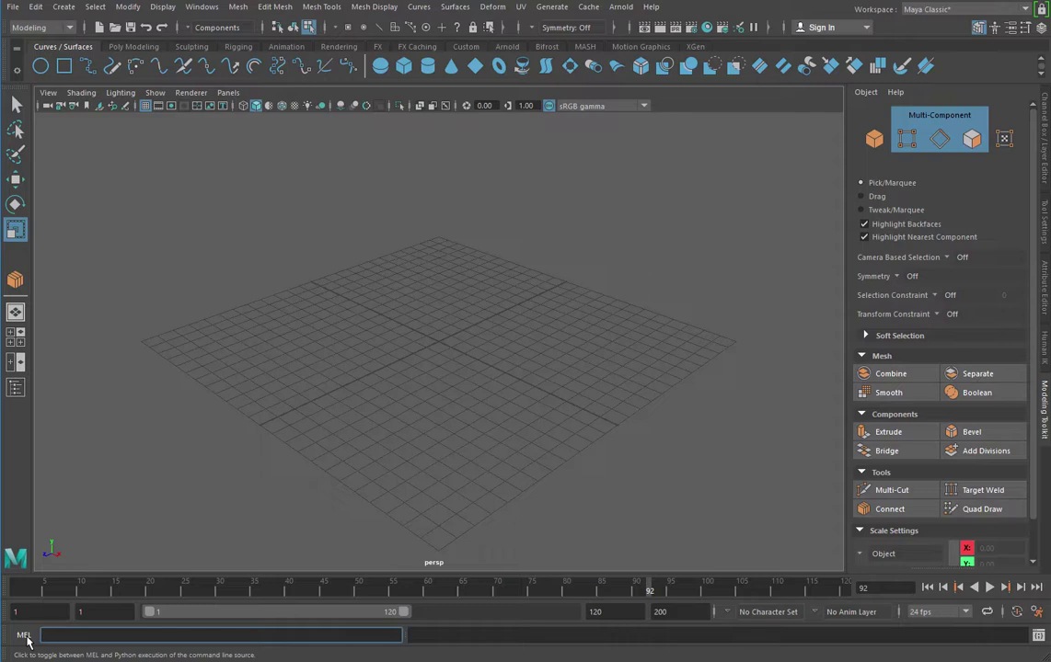
left_click(24, 637)
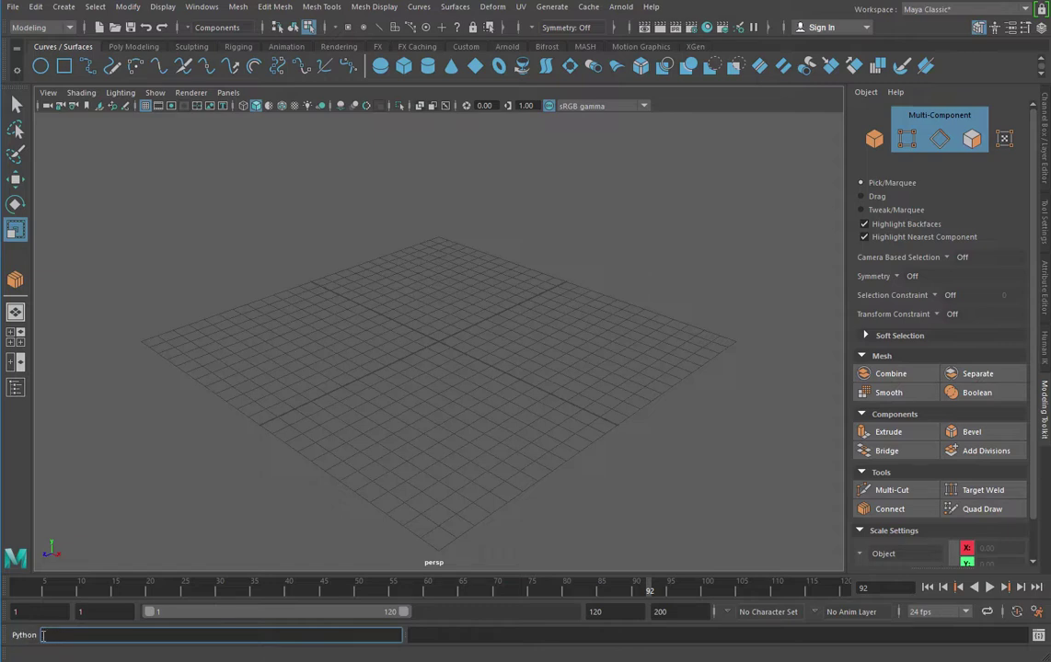
left_click(444, 639)
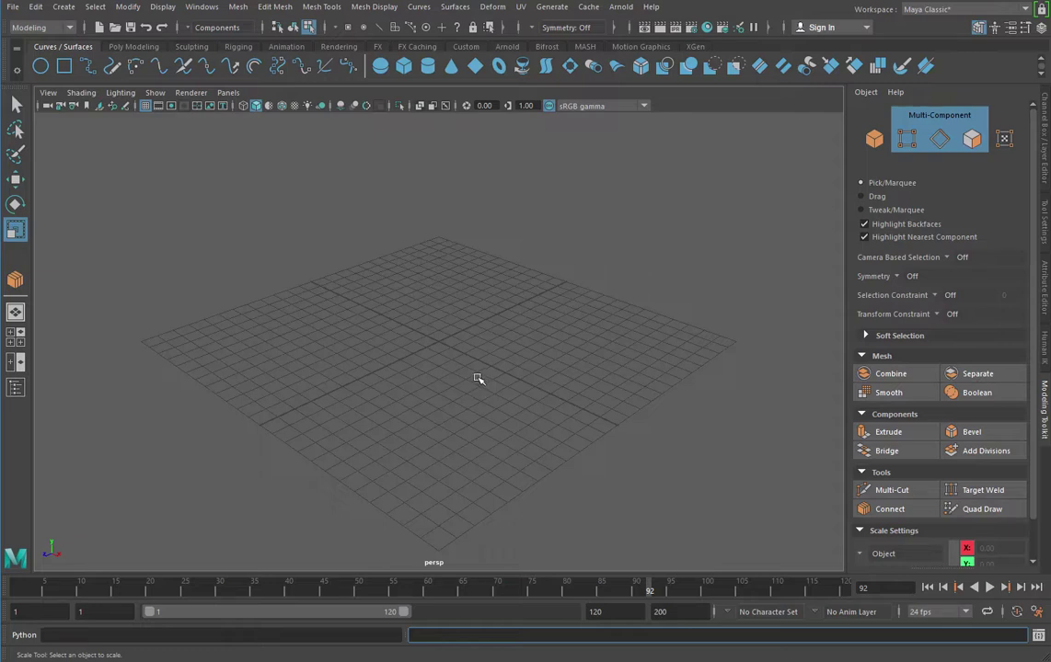
Step: Look through the mesh tools and mesh display commands and run Apply Color for vertex colors
left_click(321, 8)
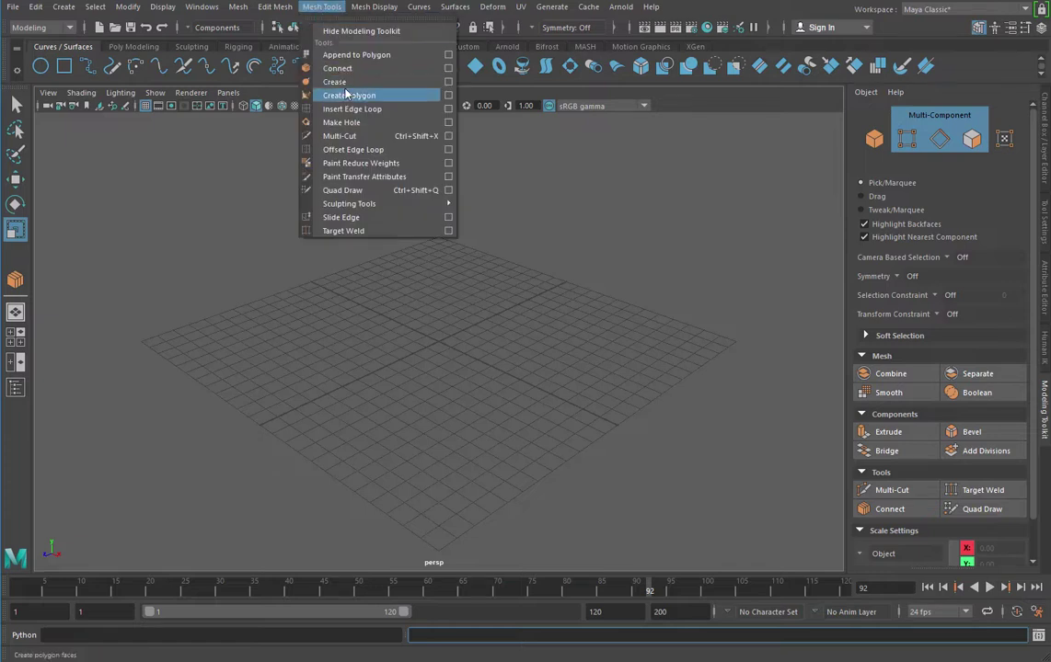
mouse_move(363, 9)
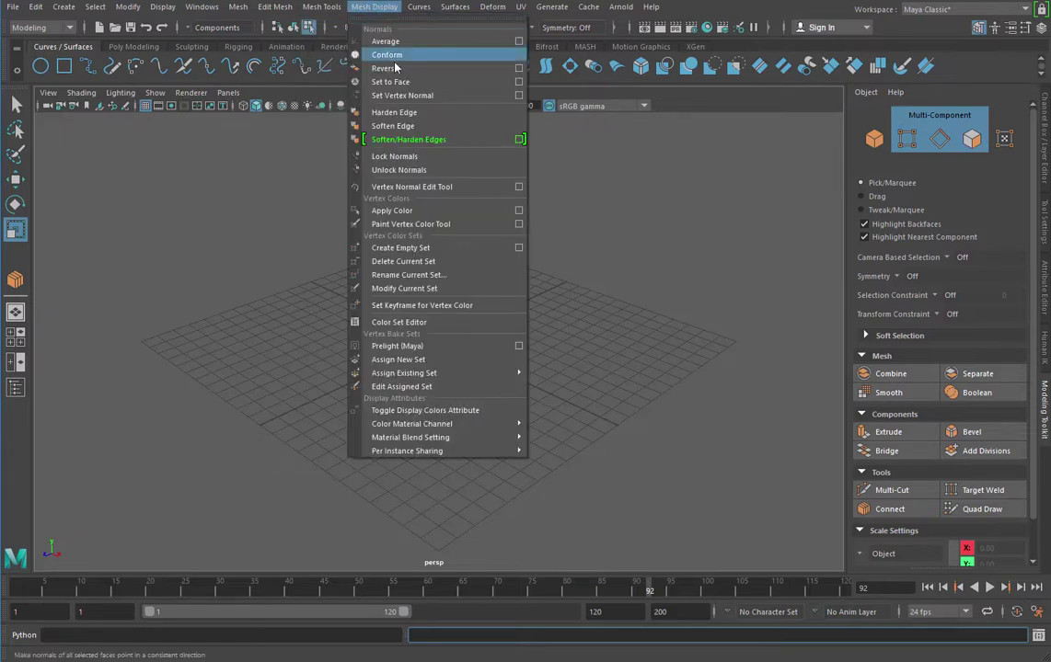
left_click(426, 216)
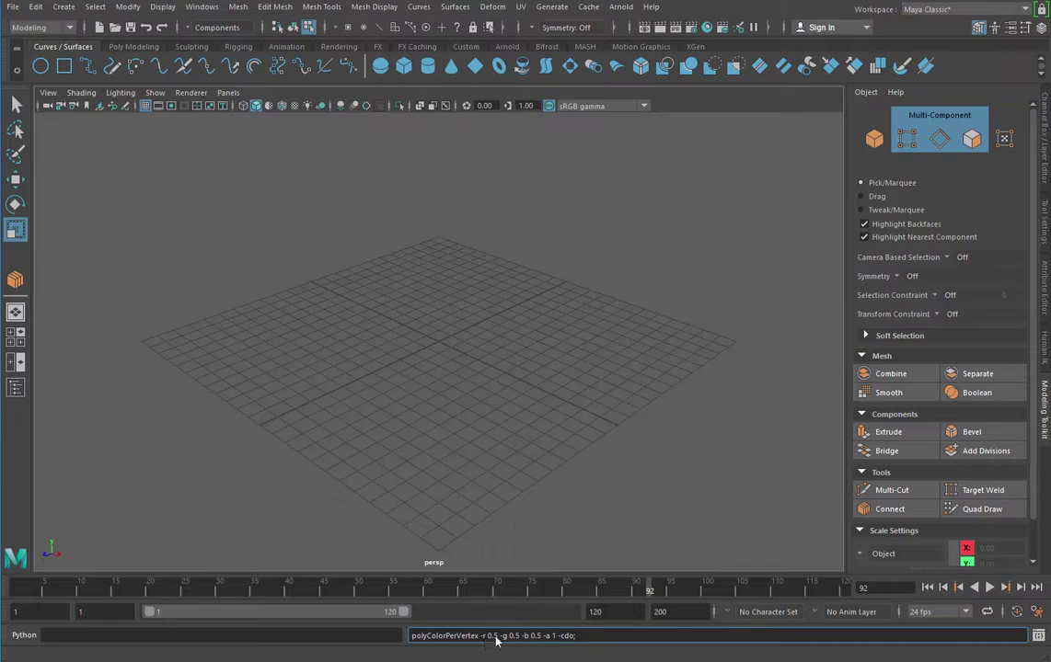
left_click(321, 6)
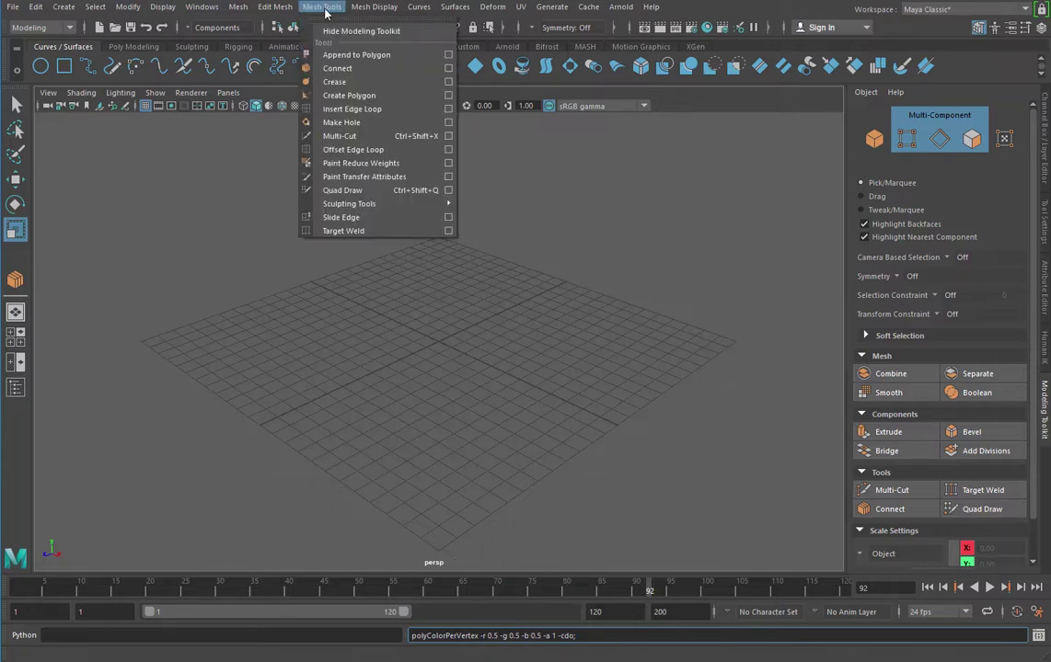
left_click(488, 410)
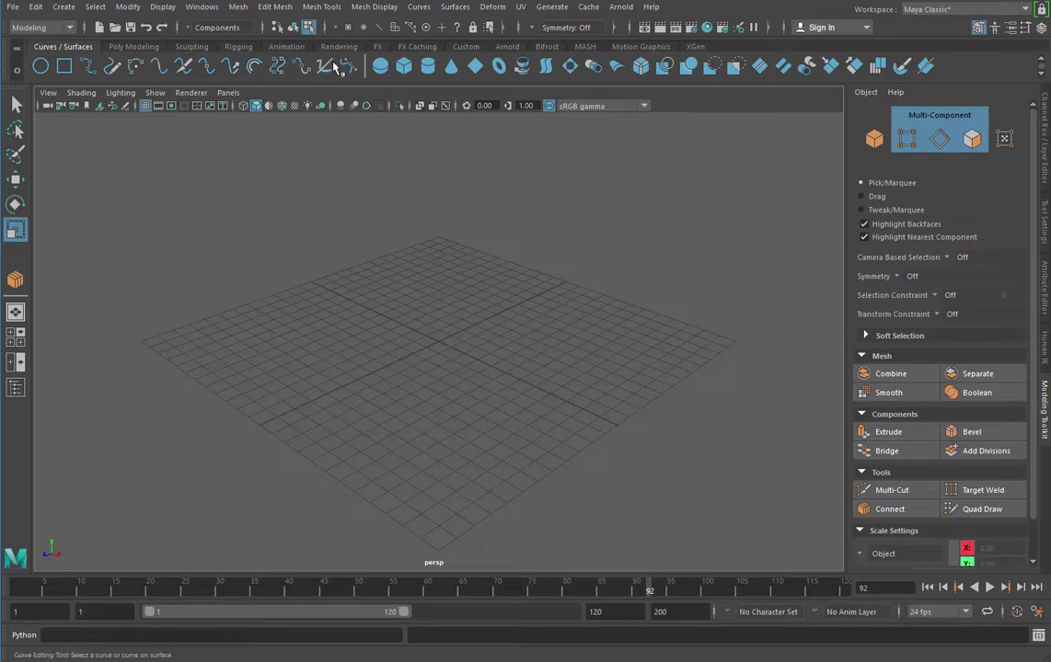
left_click(321, 6)
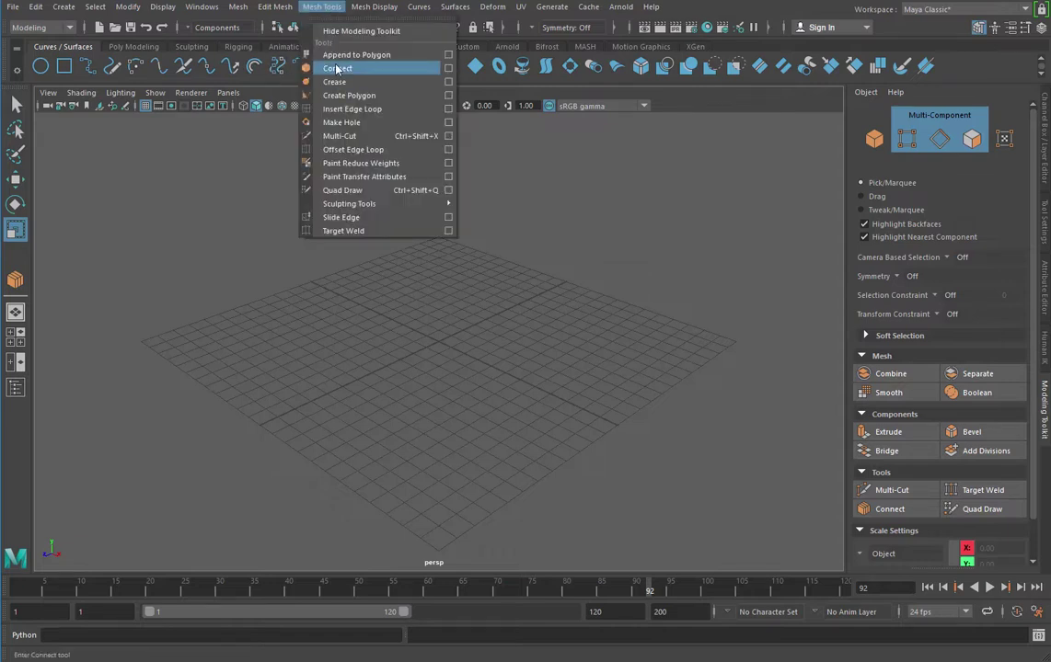
left_click(640, 304)
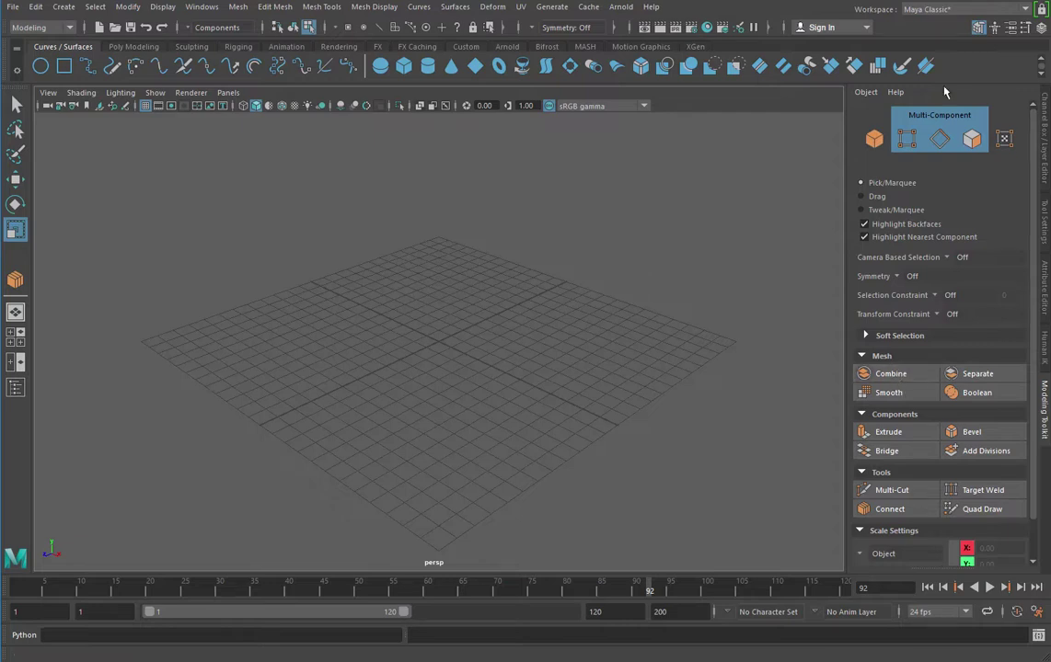
Step: Show the Sculpting workspace and return to the Maya Classic workspace
left_click(950, 11)
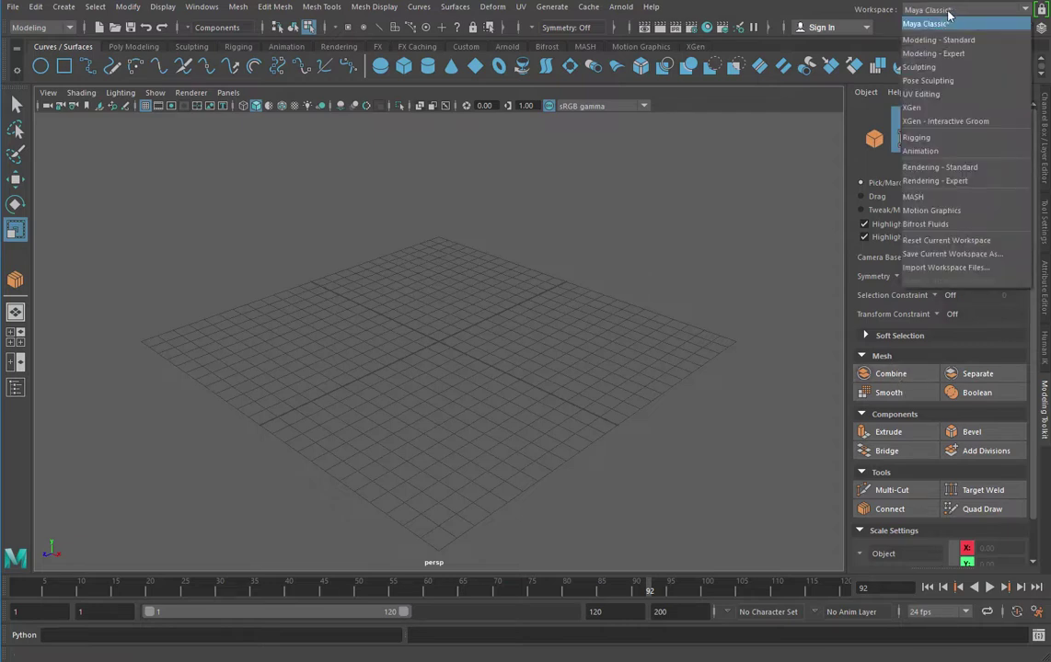
left_click(918, 67)
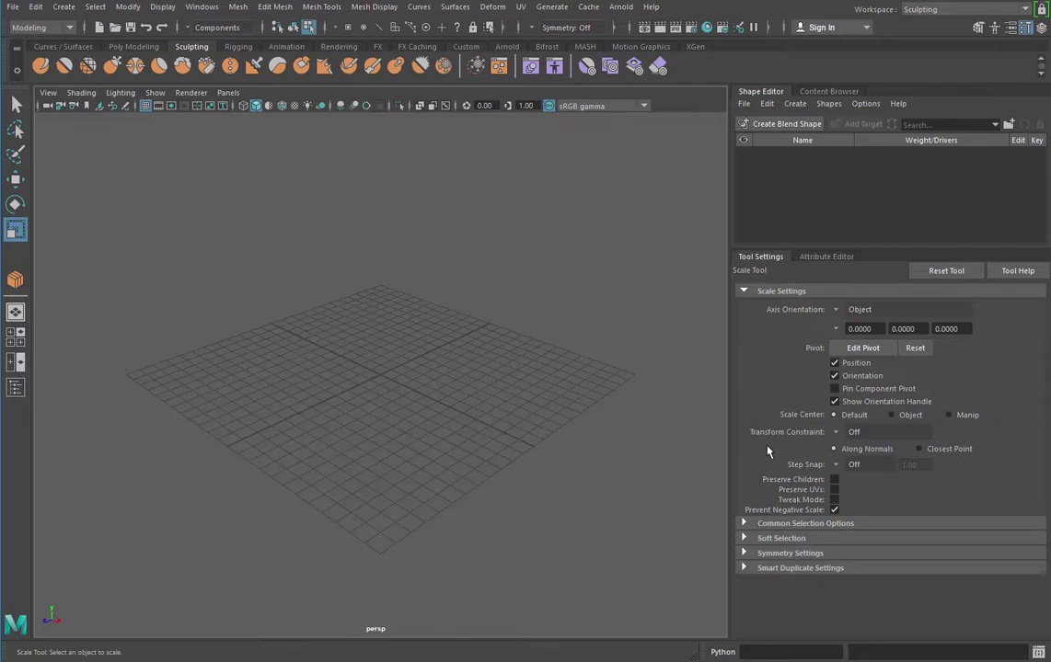
left_click(966, 9)
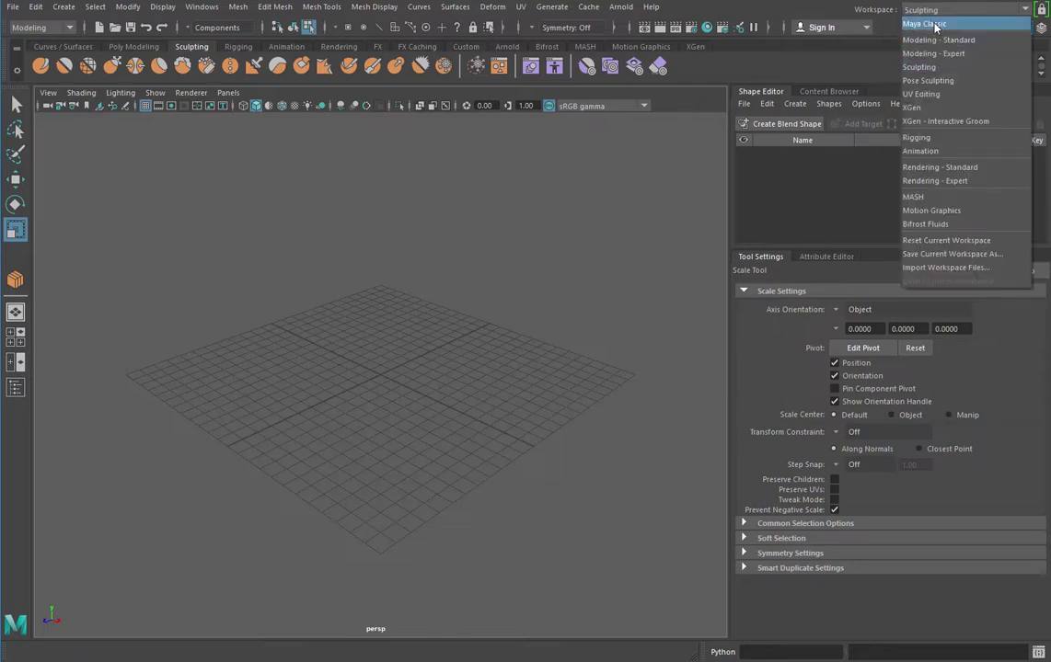
left_click(924, 24)
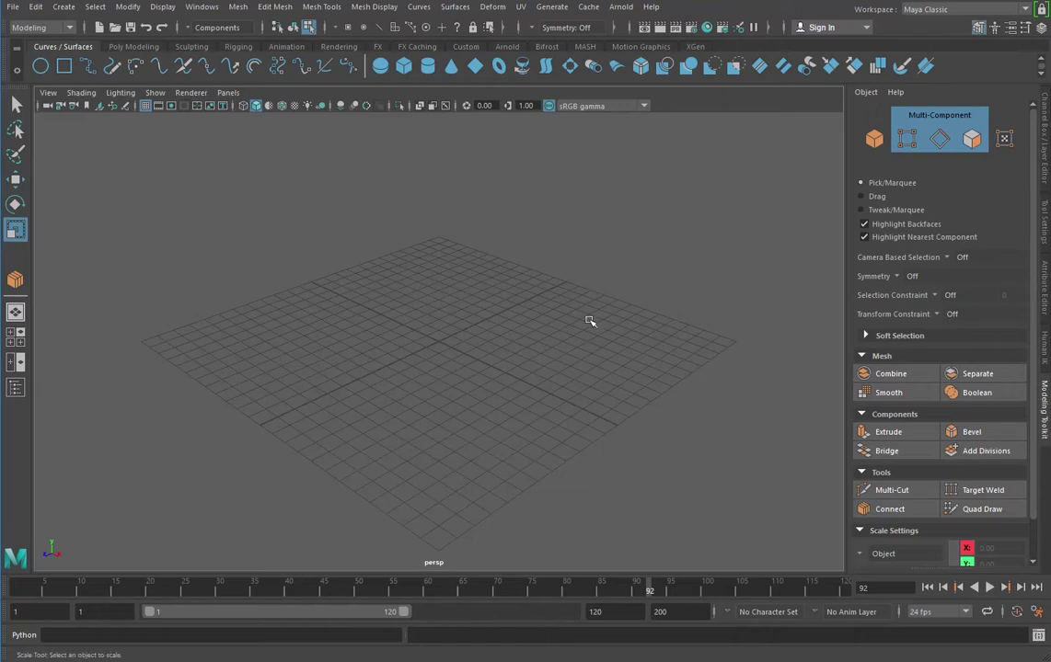